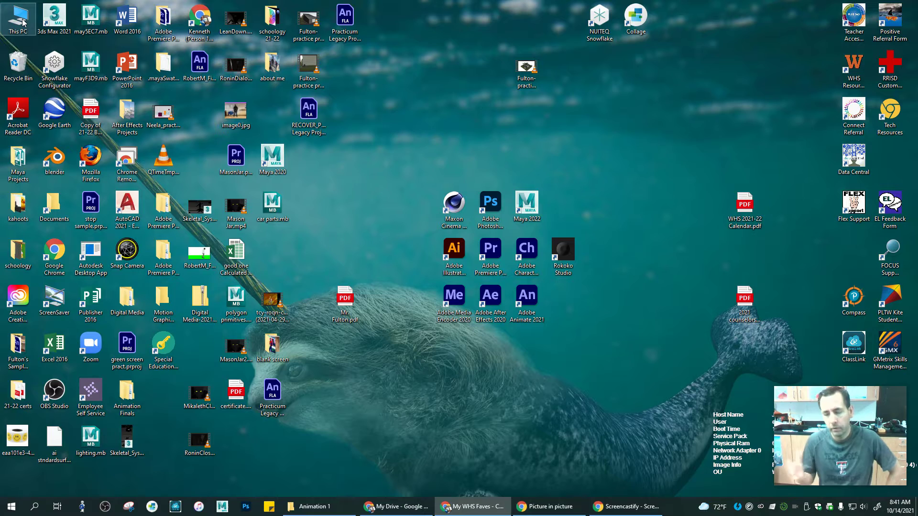
Step: Open the 100__01 photo folder inside DCIM on the CANON_DC (D:) memory card
double_click(22, 21)
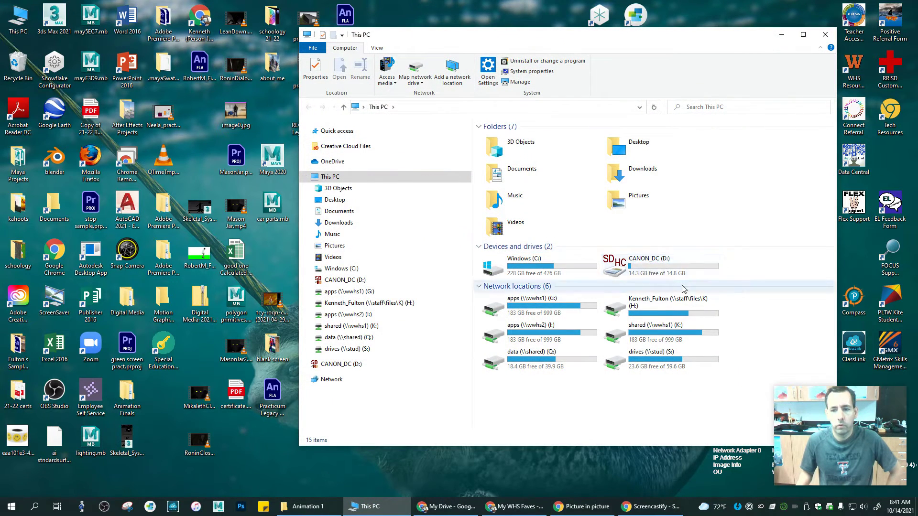
double_click(648, 264)
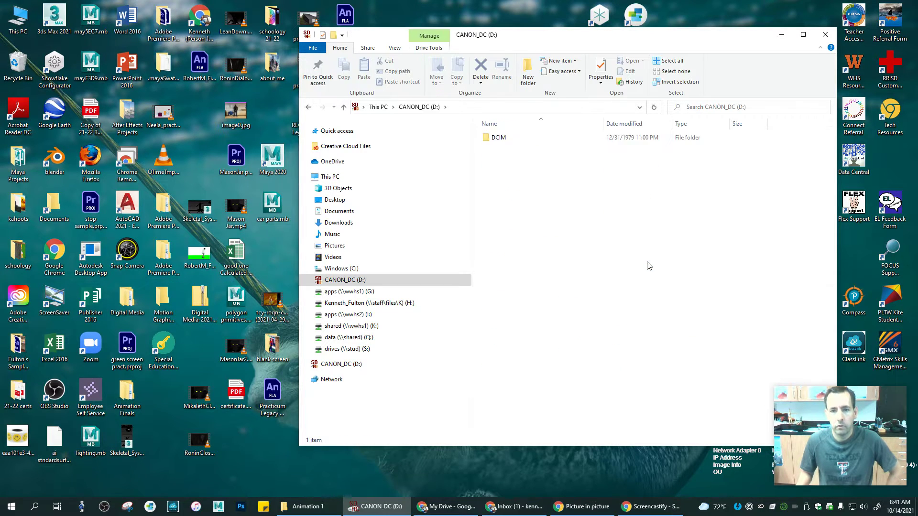
double_click(497, 138)
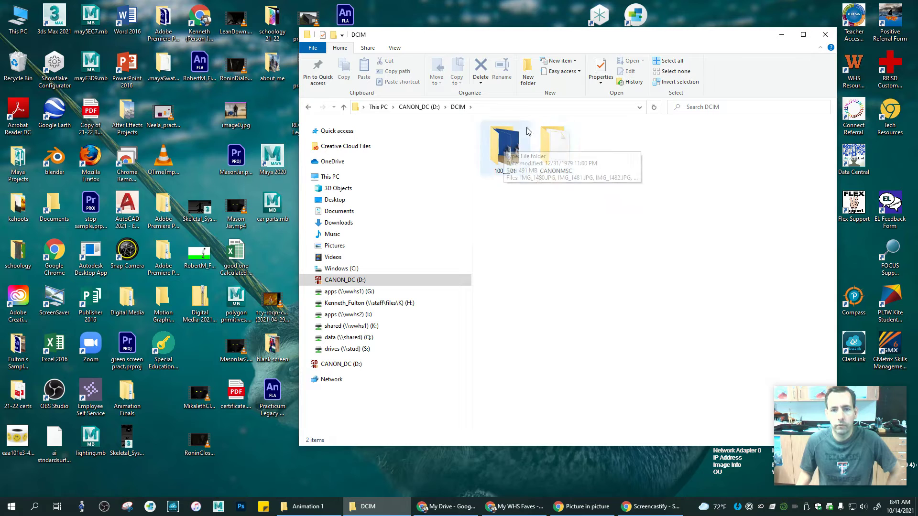
left_click_drag(664, 39, 548, 28)
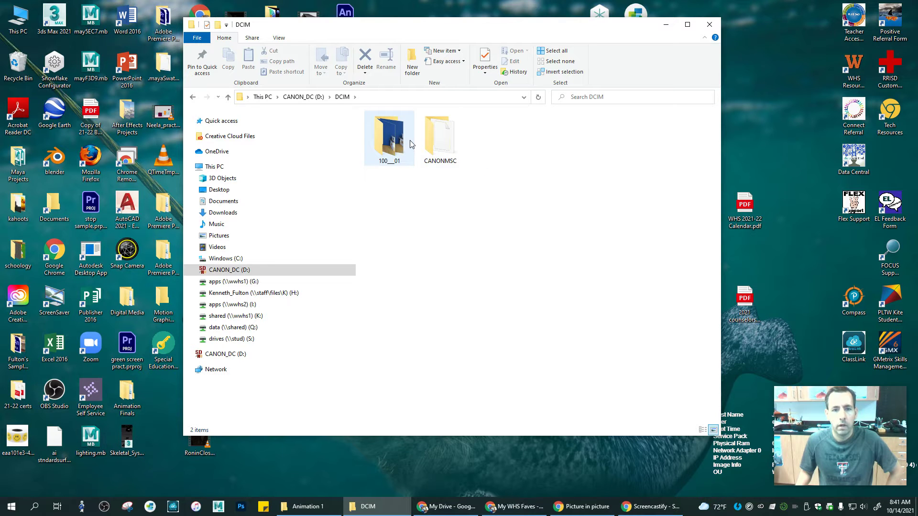
left_click(701, 429)
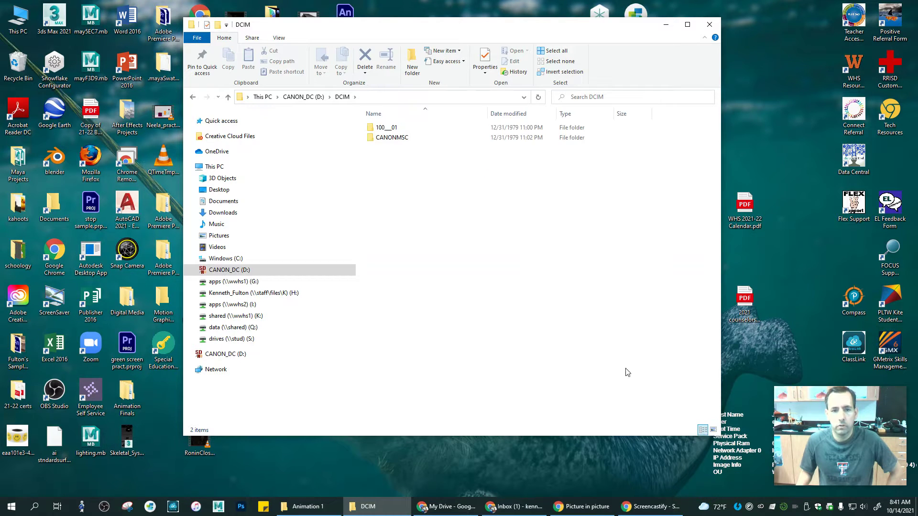
double_click(388, 129)
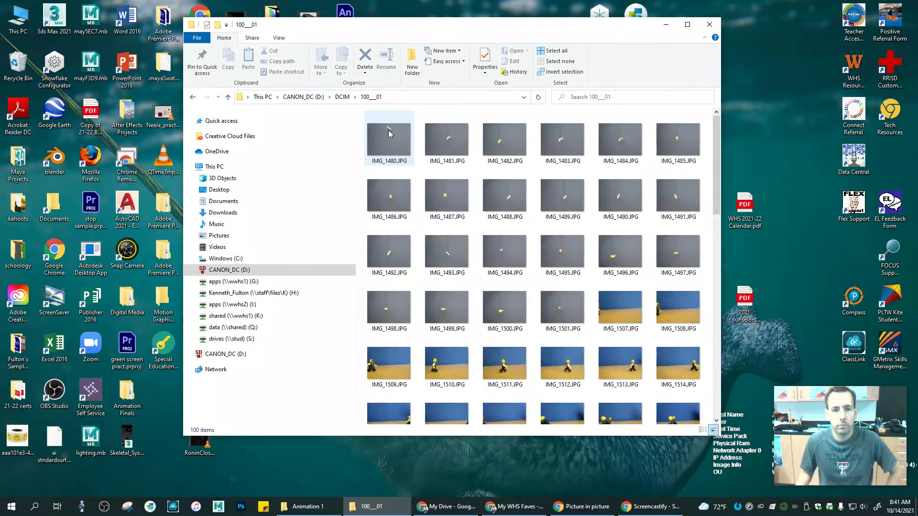
Step: Look through the card's photos, comparing the details listing with the thumbnail view
left_click(702, 429)
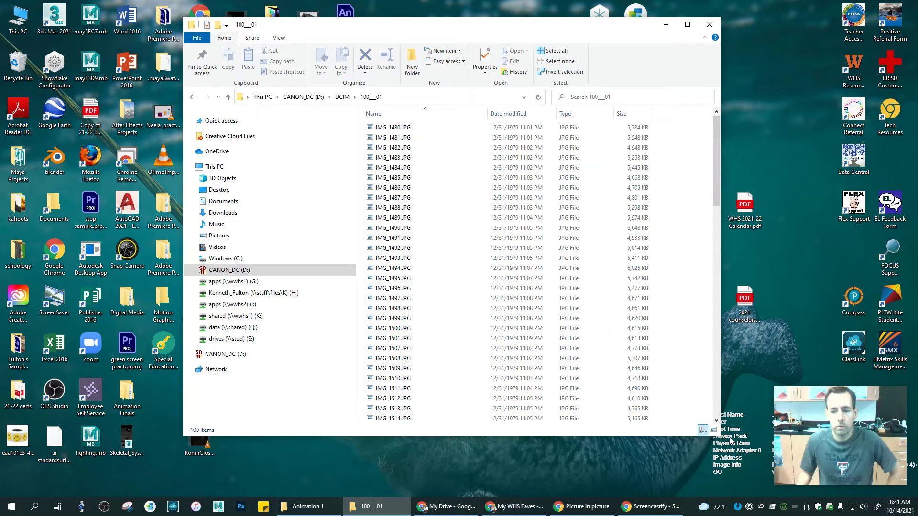
left_click(713, 429)
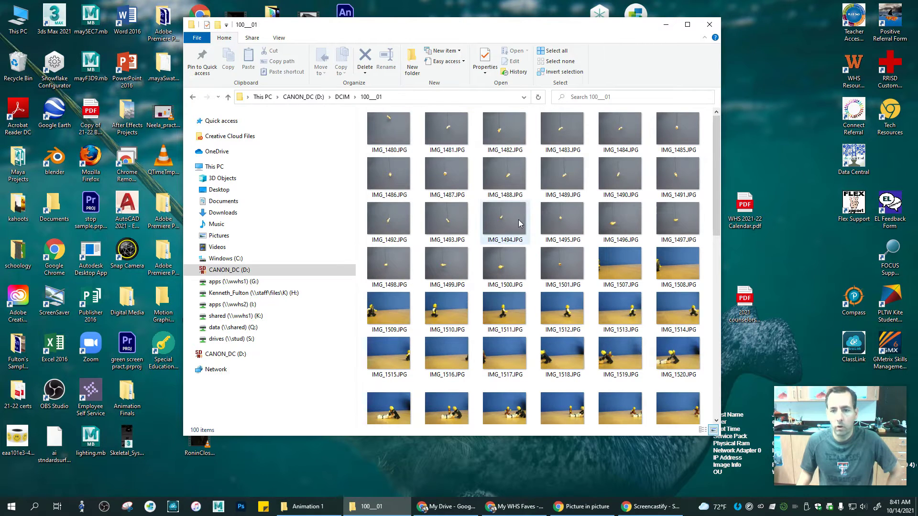
scroll(520, 224, "down", 10)
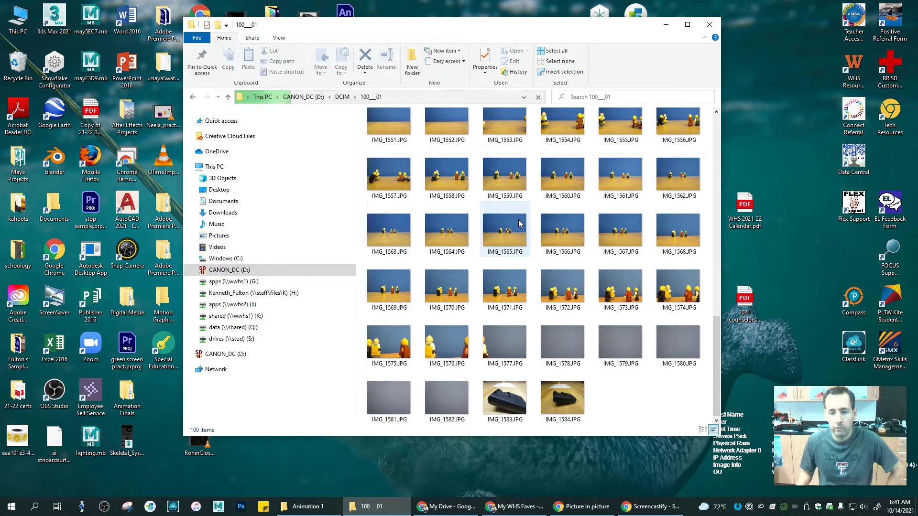
scroll(519, 223, "up", 6)
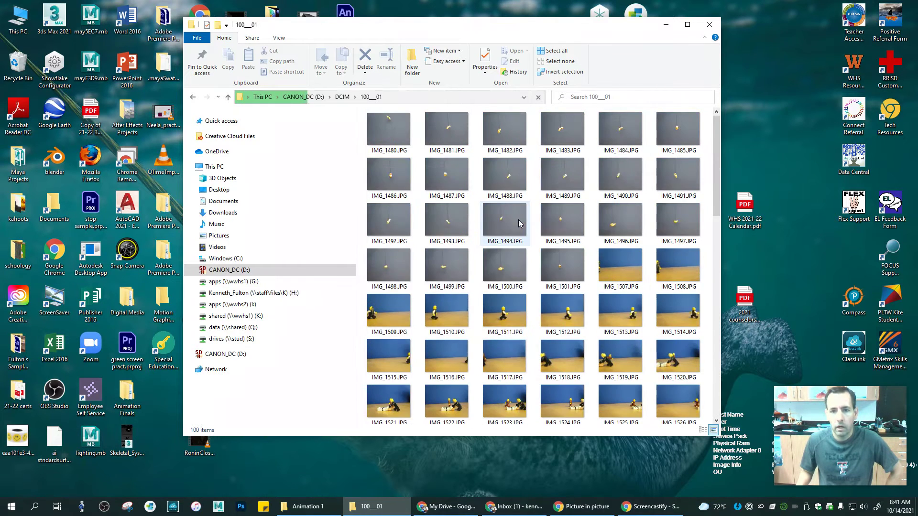
scroll(520, 223, "up", 2)
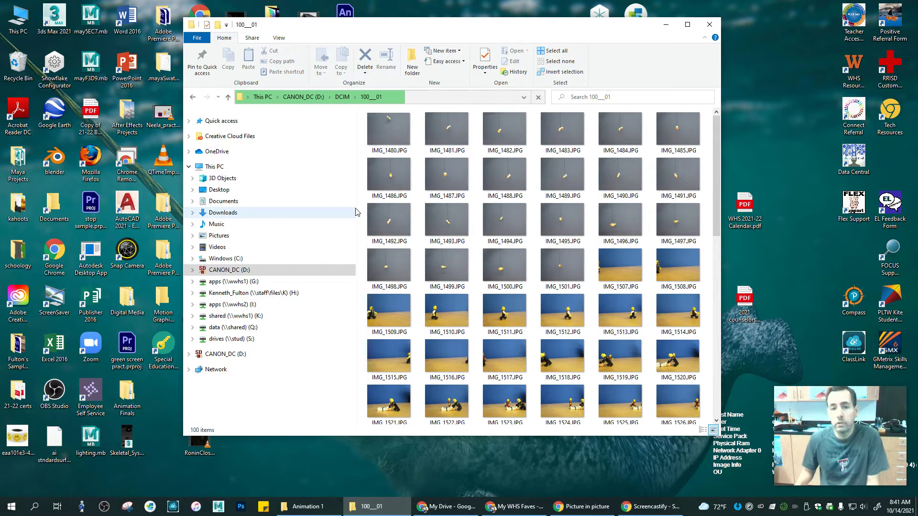
Step: Select individual non-adjacent photos together: IMG_1480, 1482, 1483, 1487, 1488, 1495, 1496, 1499, 1500 and 1501
left_click(404, 139)
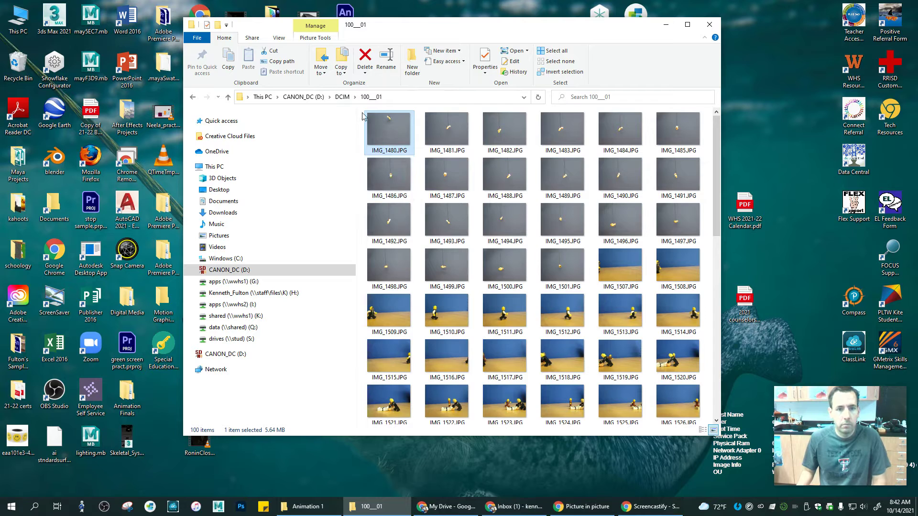
left_click_drag(362, 110, 403, 131)
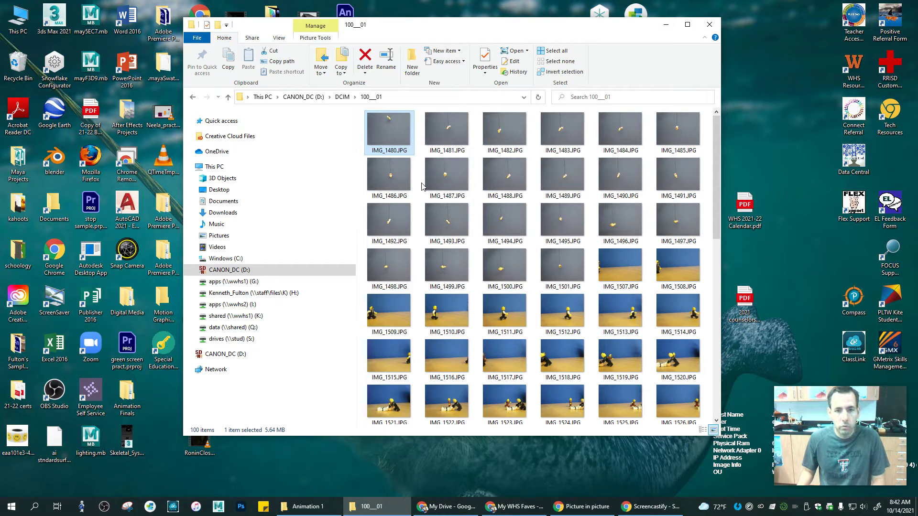
left_click(519, 141, "ctrl")
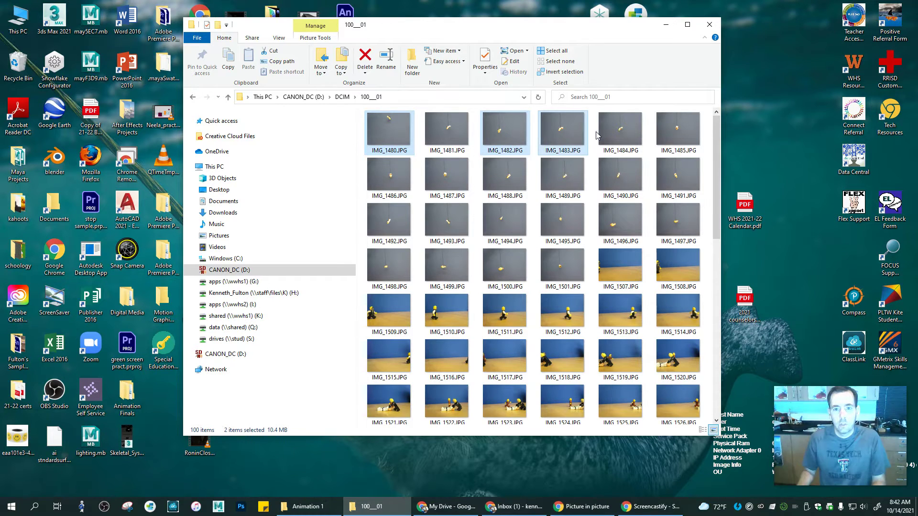
left_click(563, 134, "ctrl")
left_click(440, 183, "ctrl")
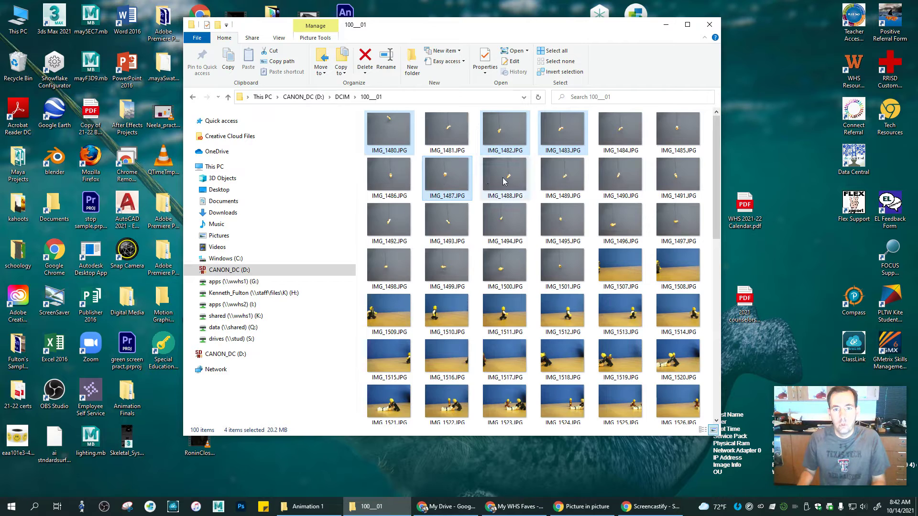
left_click(506, 181, "ctrl")
left_click(559, 225, "ctrl")
left_click(623, 230, "ctrl")
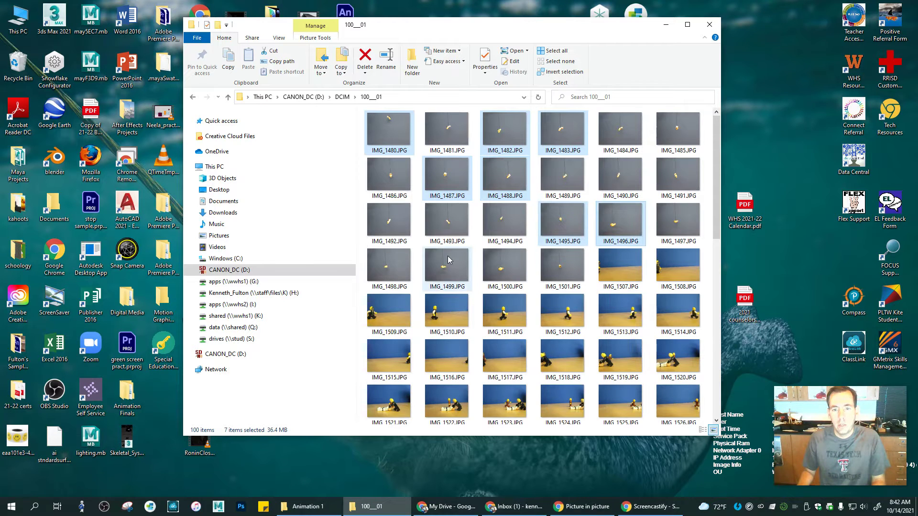
left_click(450, 277, "ctrl")
left_click(505, 270, "ctrl")
left_click(563, 270, "ctrl")
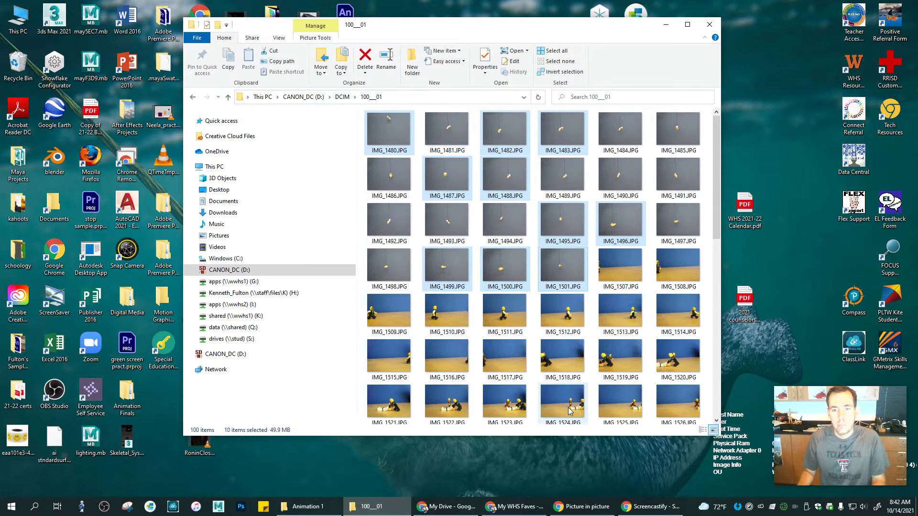
Step: Replace the partial selection with every photo in the 100__01 folder and cut them
left_click(370, 130)
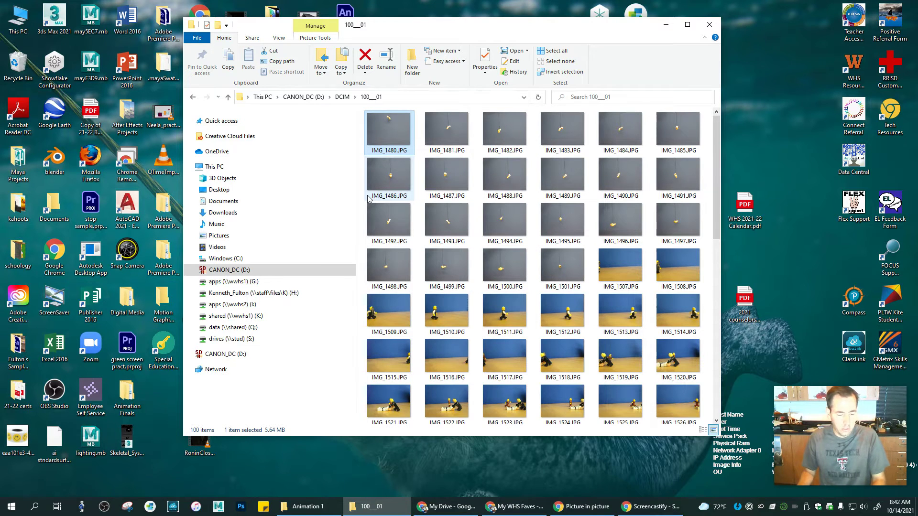
key("ctrl+a")
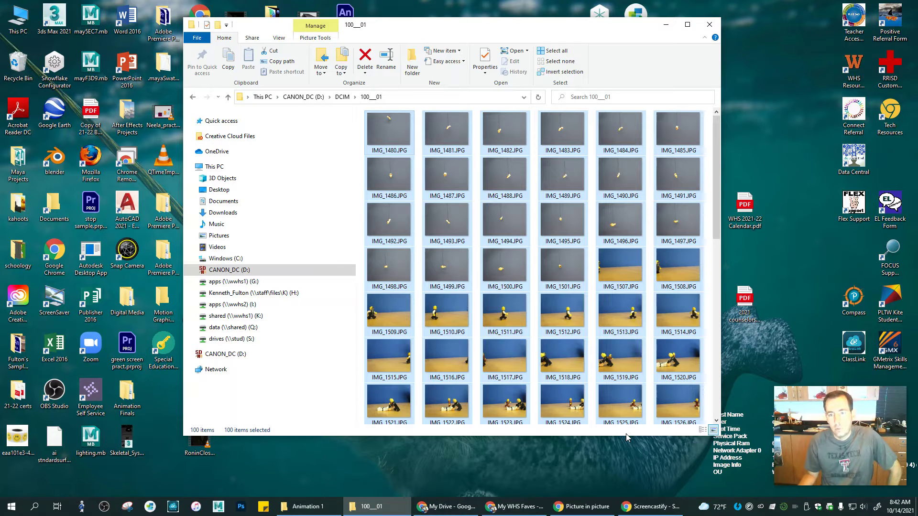
right_click(386, 139)
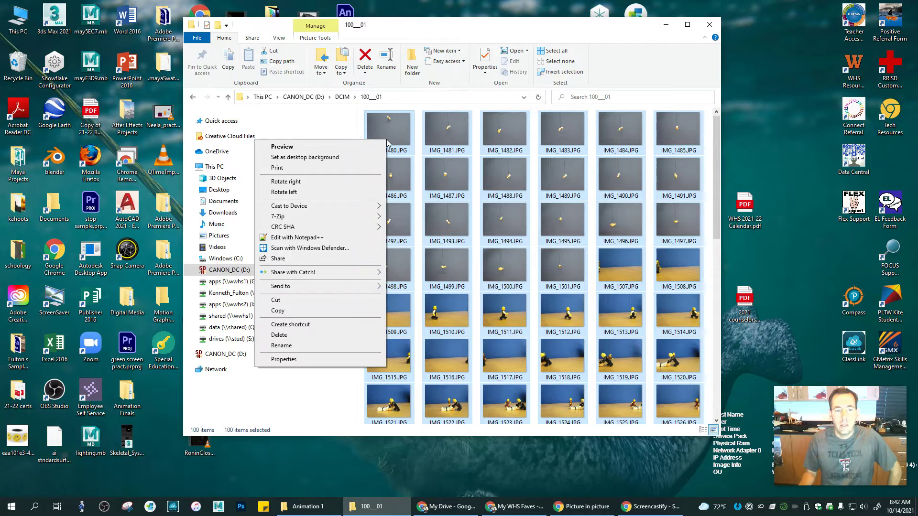
left_click(323, 301)
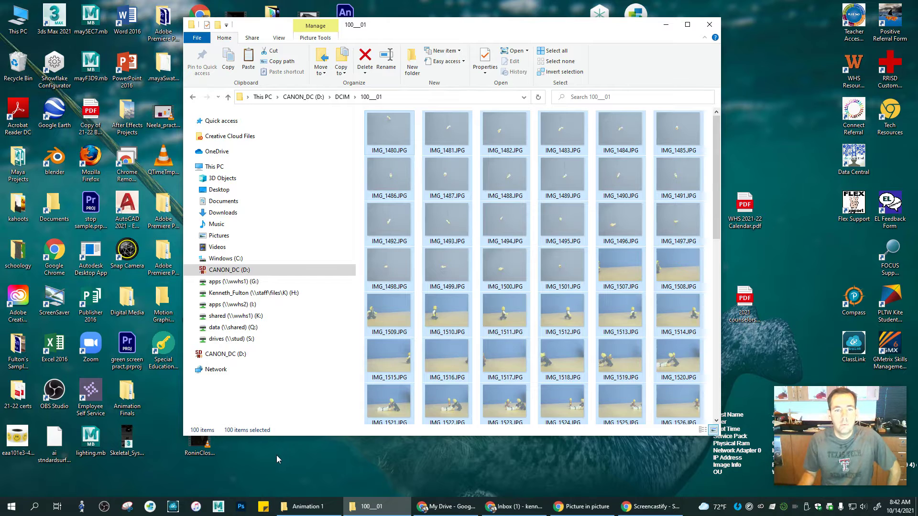
Step: Create a folder named Day 2 in Animation 1 > Studio Name on the H: network drive and open it
left_click(270, 293)
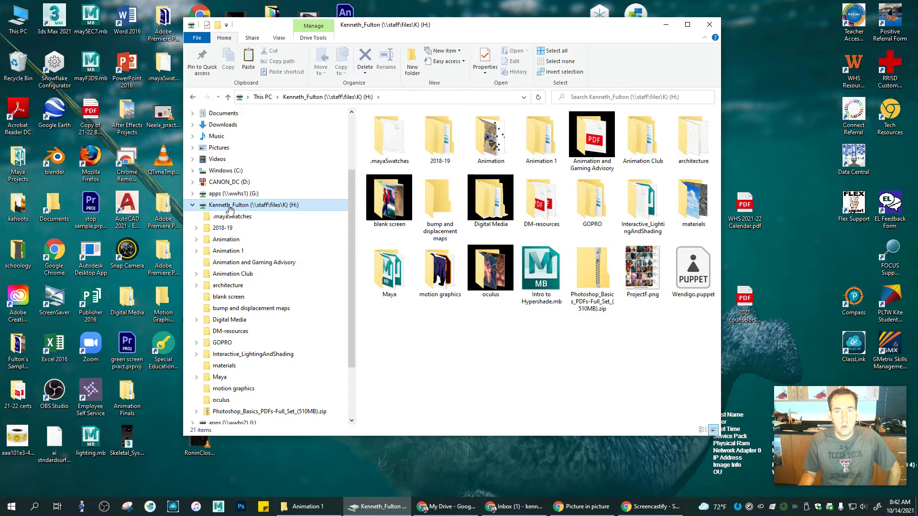
double_click(543, 138)
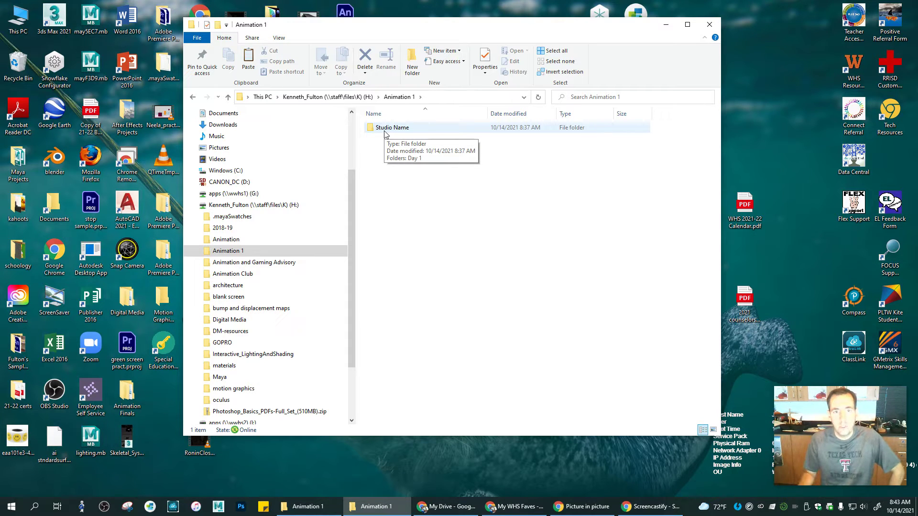
double_click(385, 130)
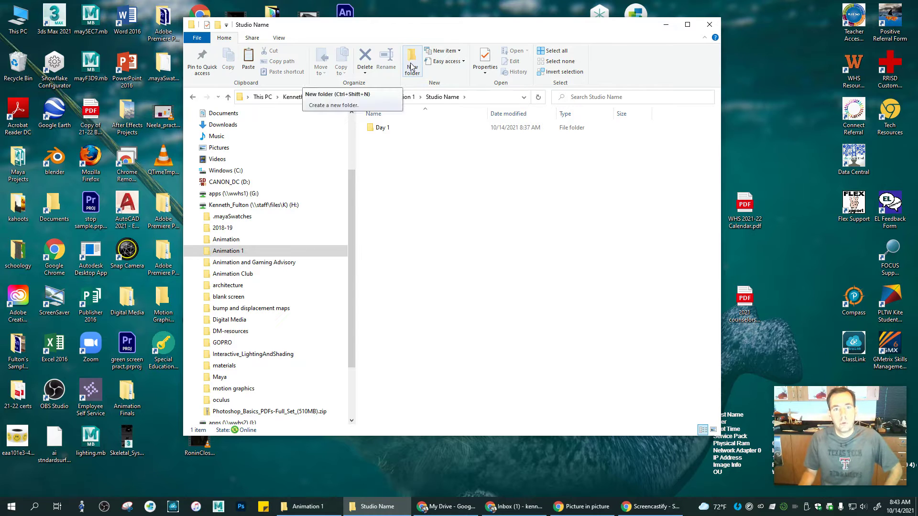
right_click(394, 139)
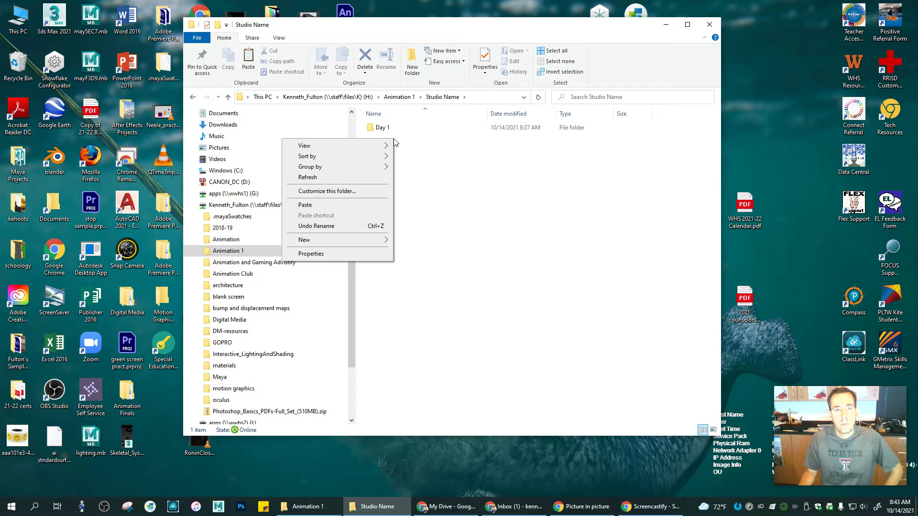
mouse_move(334, 239)
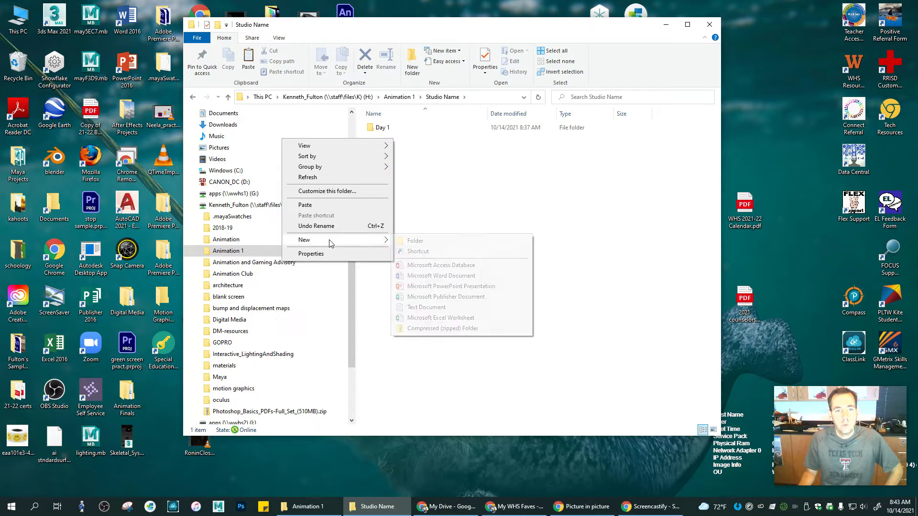
left_click(459, 240)
type("D")
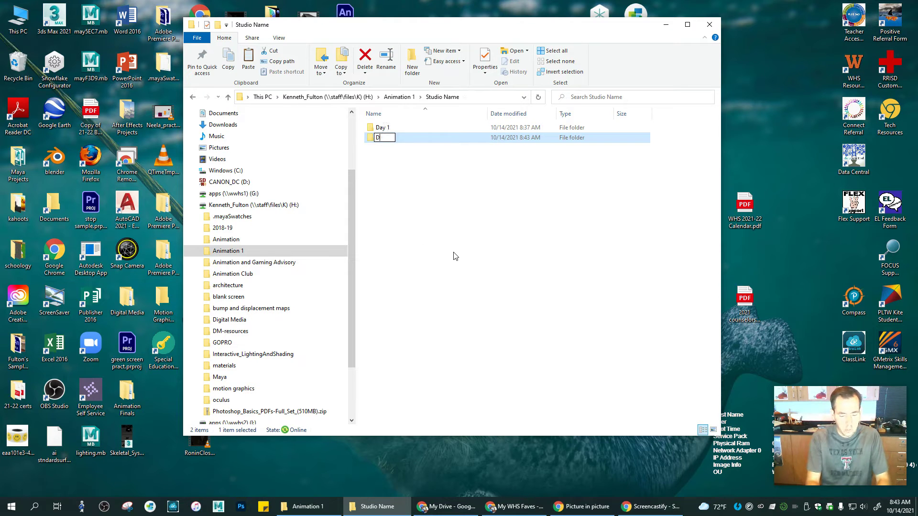
type("ay 2")
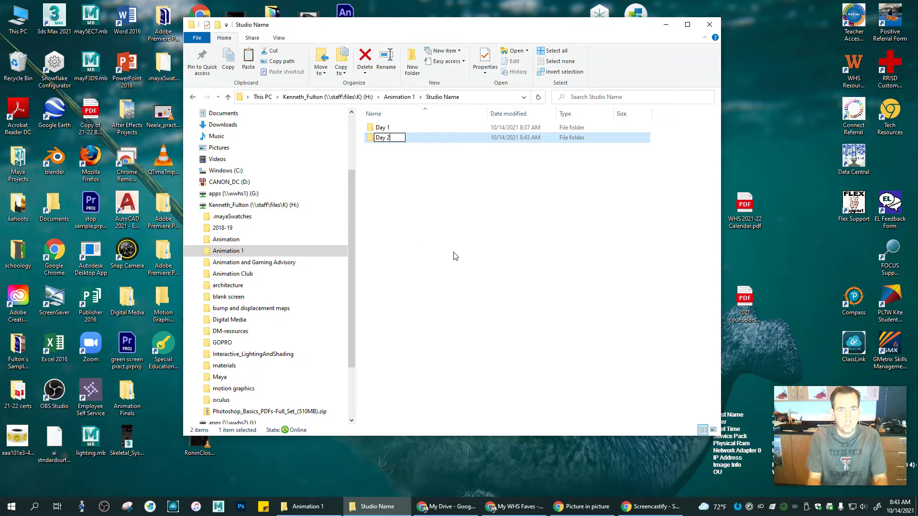
left_click(455, 256)
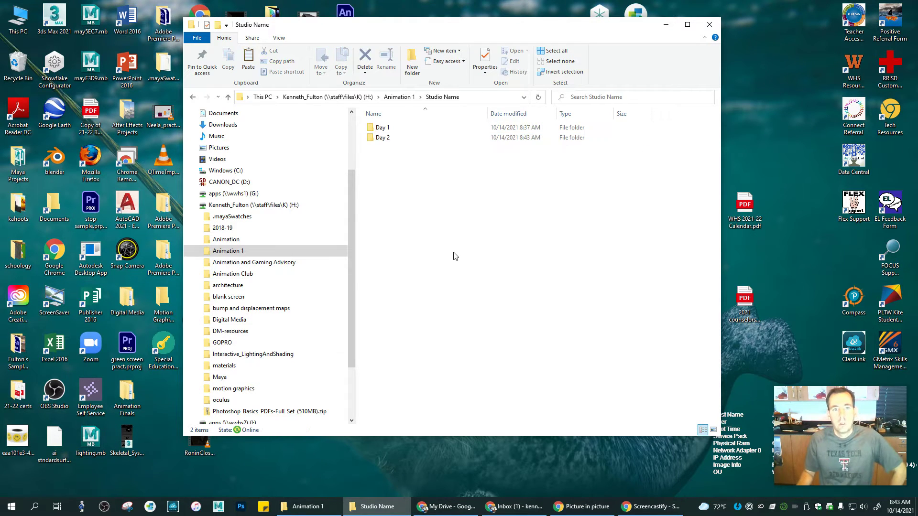
double_click(385, 138)
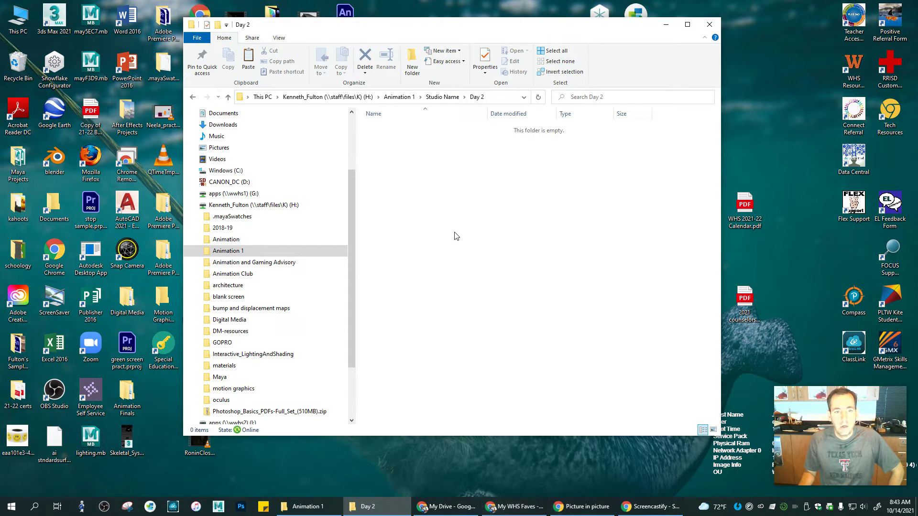
Step: Return to DCIM > 100__01 on the CANON_DC (D:) card and cut all of its photos
left_click(235, 184)
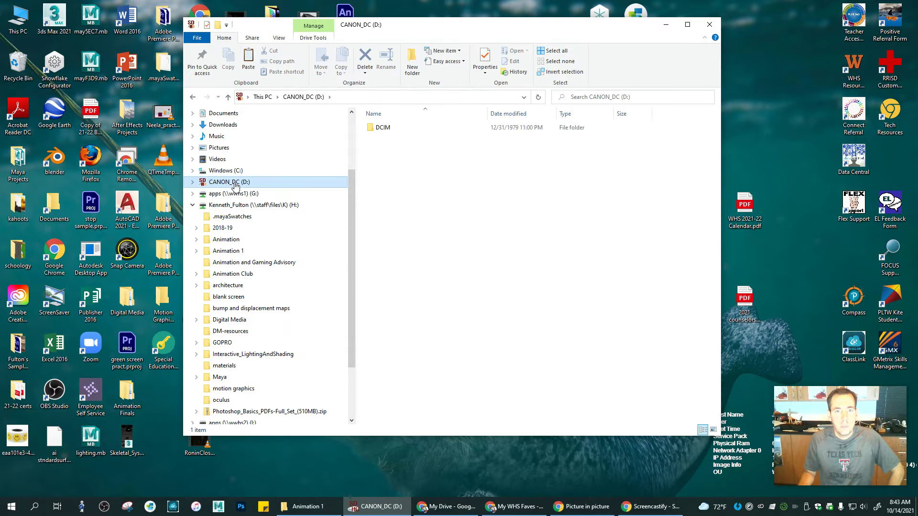
double_click(393, 132)
double_click(393, 129)
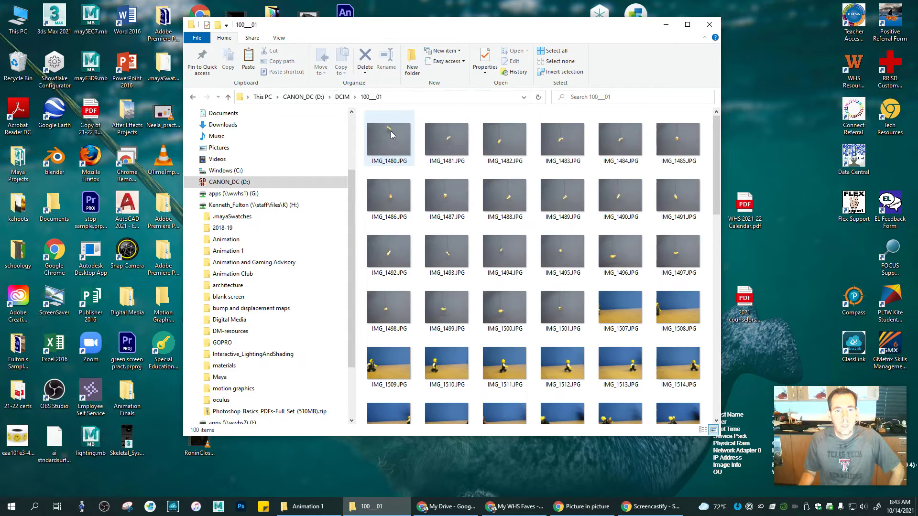
key("ctrl+a")
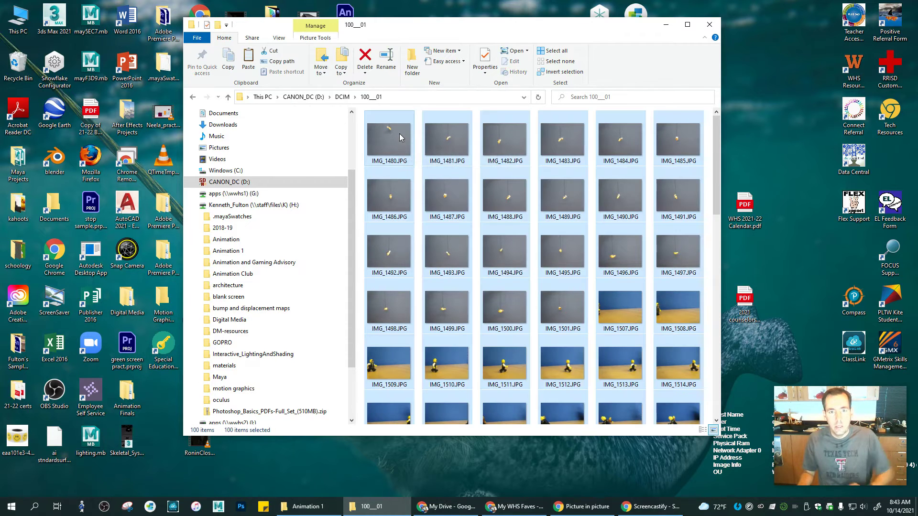
right_click(400, 137)
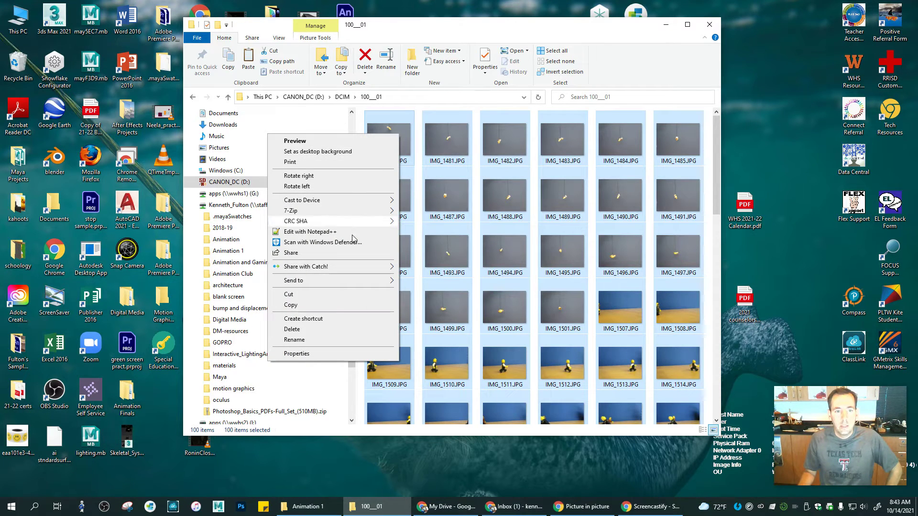
left_click(356, 300)
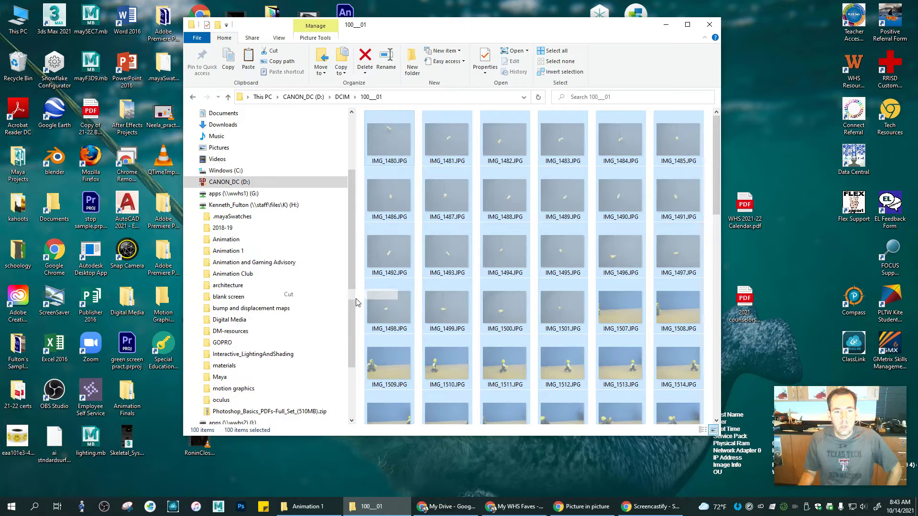
Step: Paste the cut photos into Animation 1 > Studio Name > Day 2 on the H: network drive and display them as large thumbnails
left_click(267, 205)
double_click(540, 138)
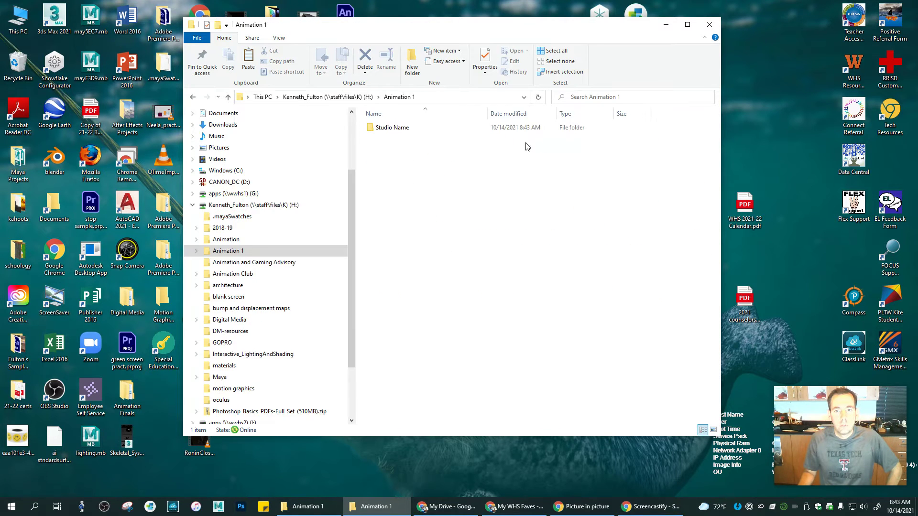
double_click(414, 128)
double_click(392, 138)
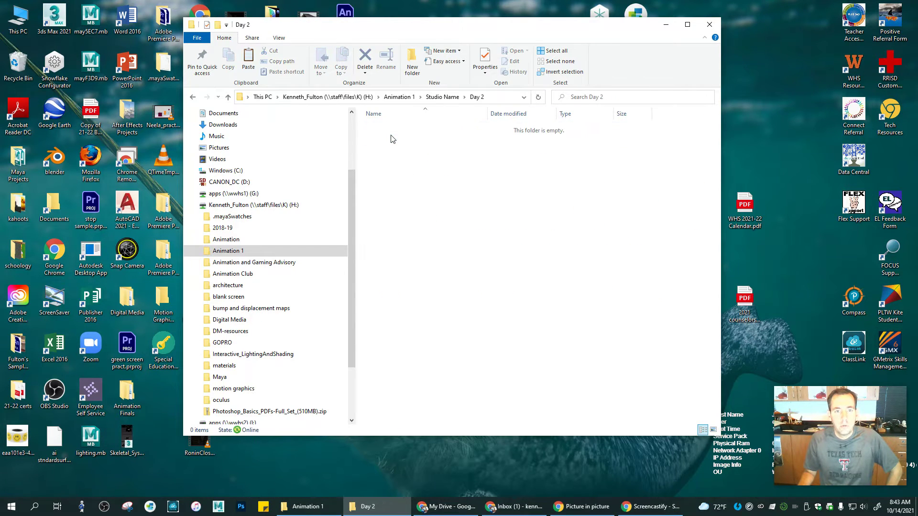
right_click(396, 141)
left_click(586, 259)
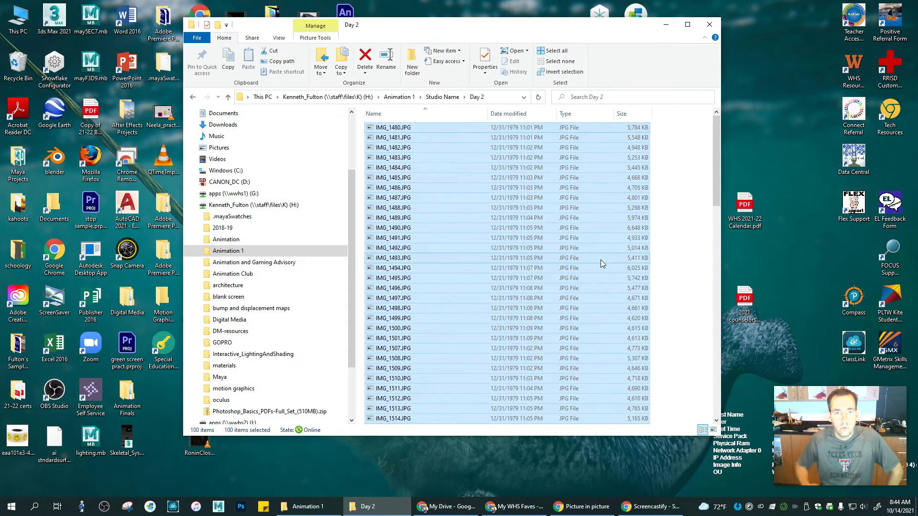
left_click(713, 431)
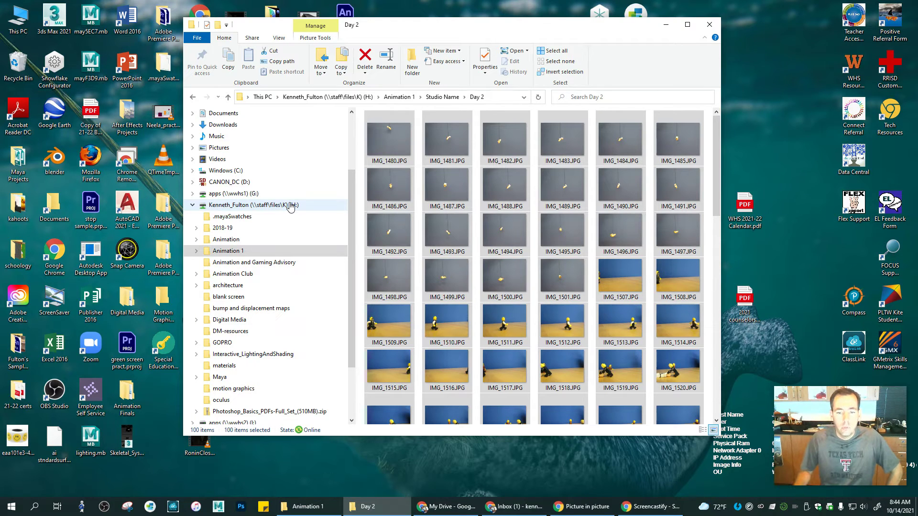
Step: Select every photo in the H: drive's Day 2 folder and maximize the folder window
left_click(408, 159)
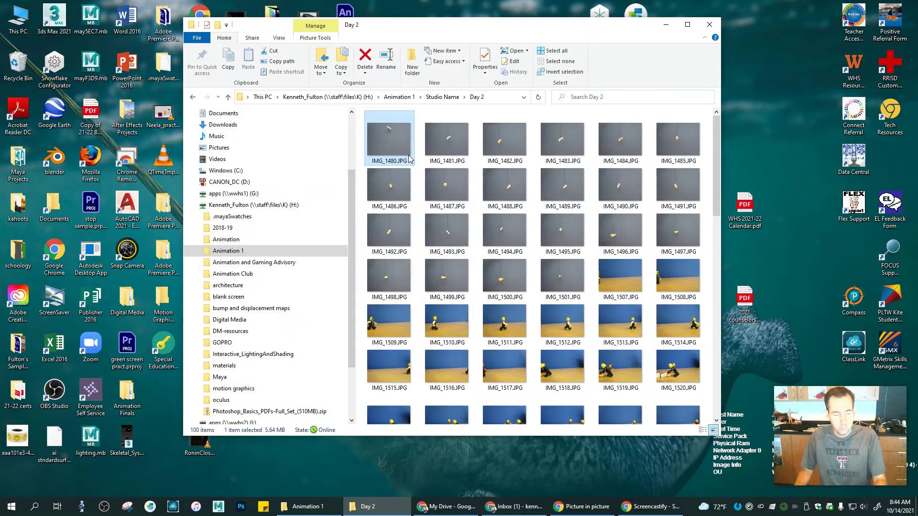
key("ctrl+a")
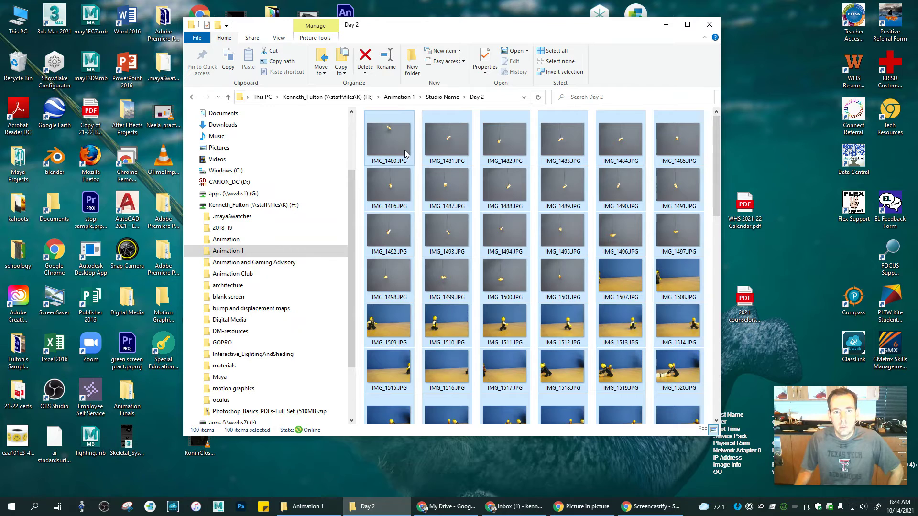
right_click(405, 153)
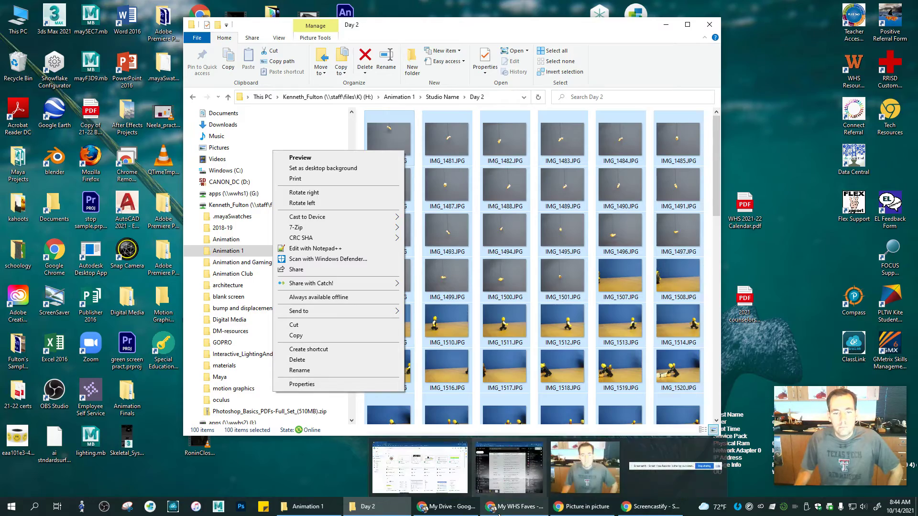
left_click_drag(508, 32, 324, 4)
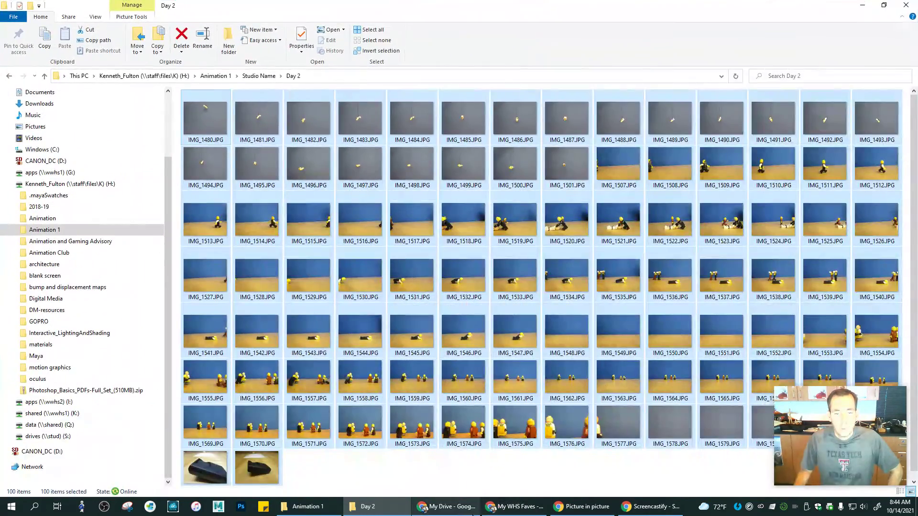
Step: Switch to Google Drive, create a folder named Day 2 in Animation 1 > Studio Name, and open it
left_click(454, 508)
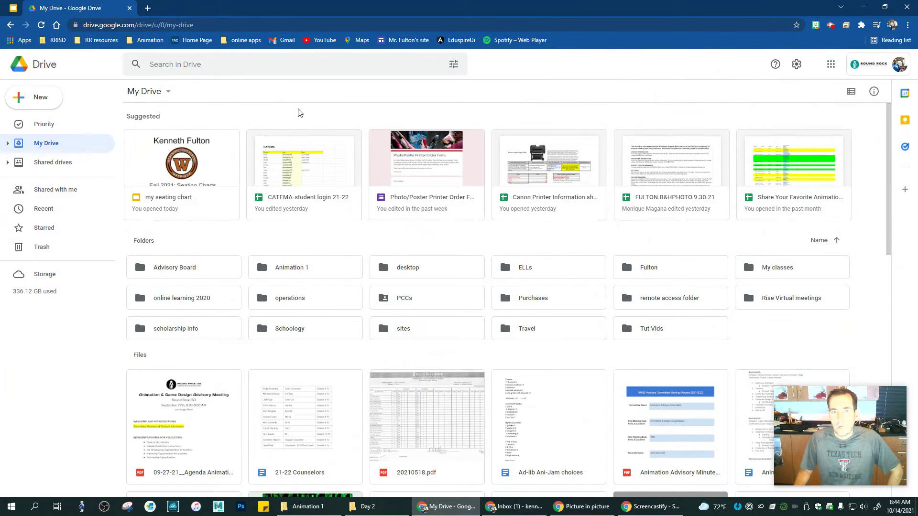
double_click(281, 272)
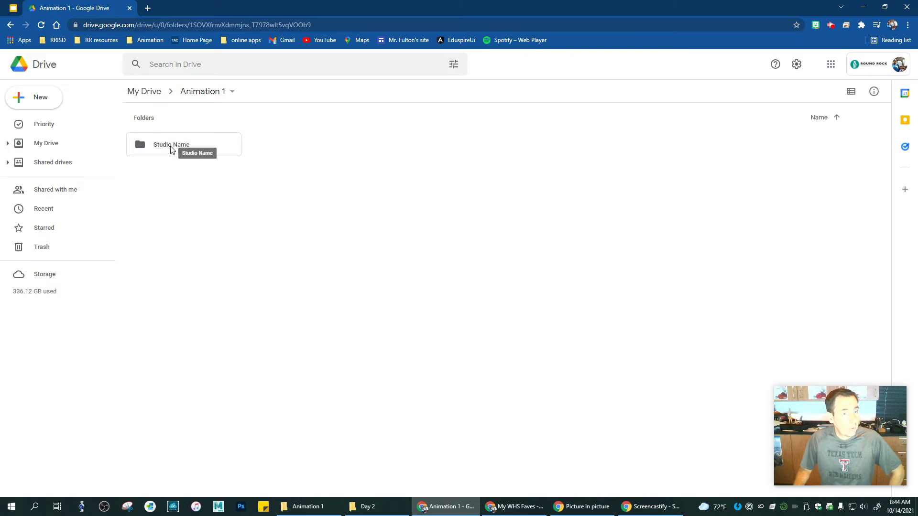
double_click(171, 149)
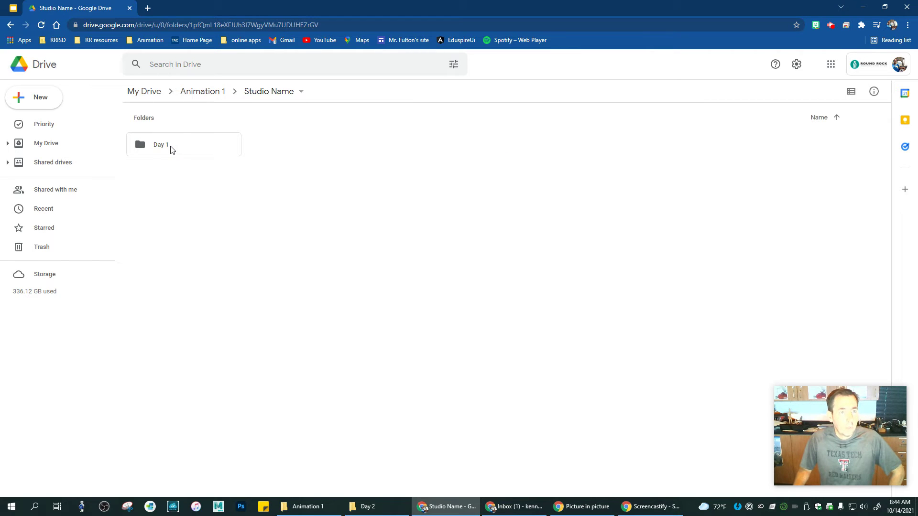
right_click(294, 166)
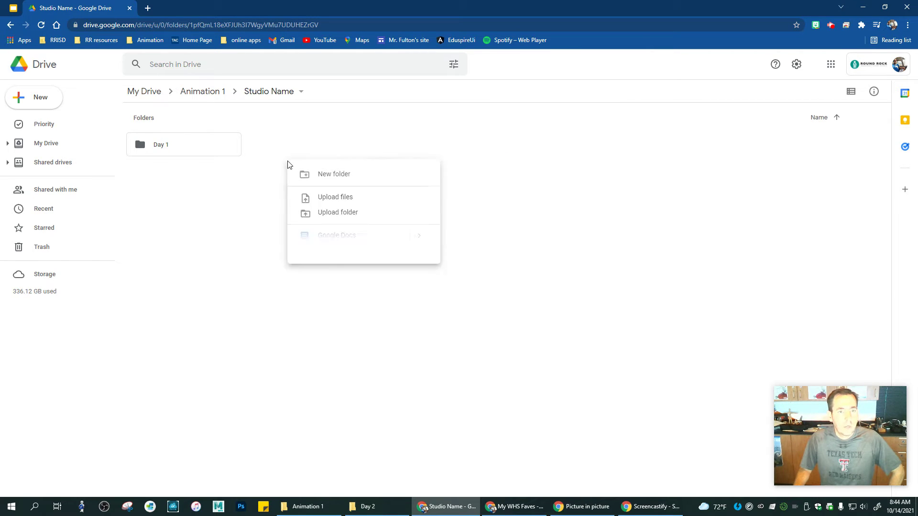
left_click(340, 177)
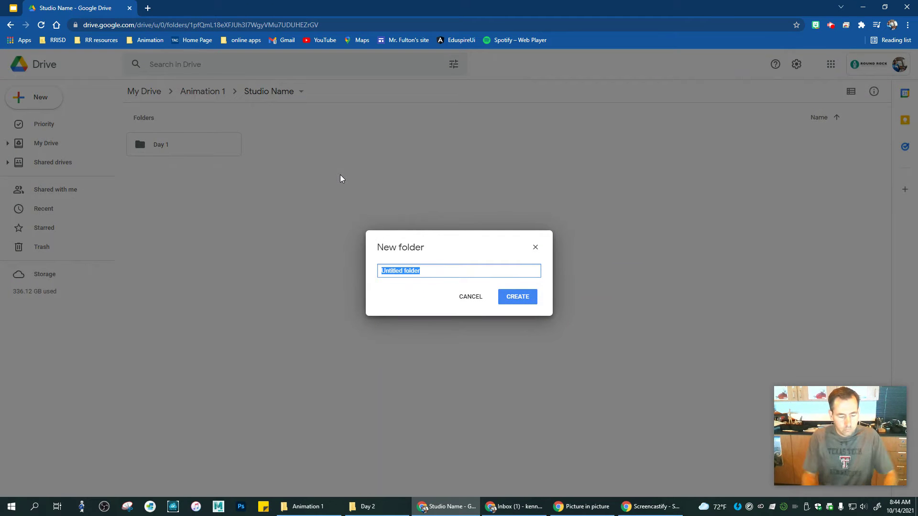
type("Day 2")
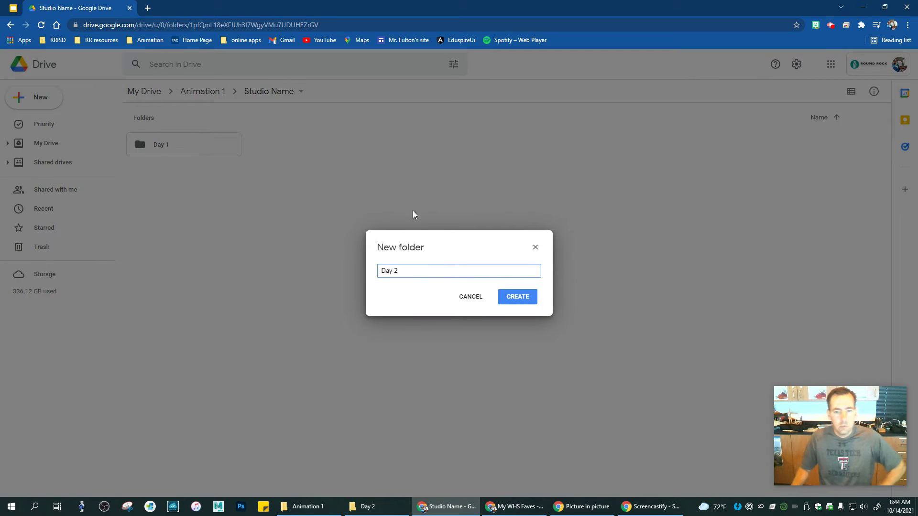
left_click(531, 297)
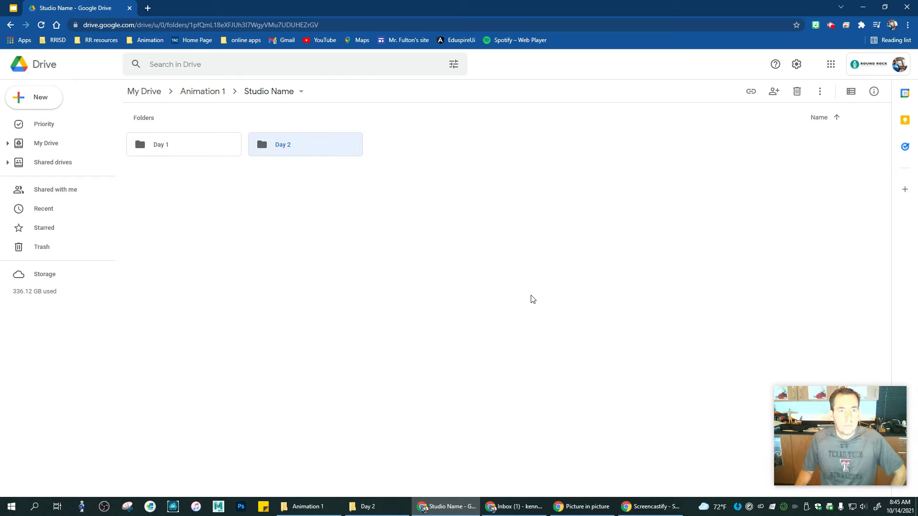
double_click(311, 143)
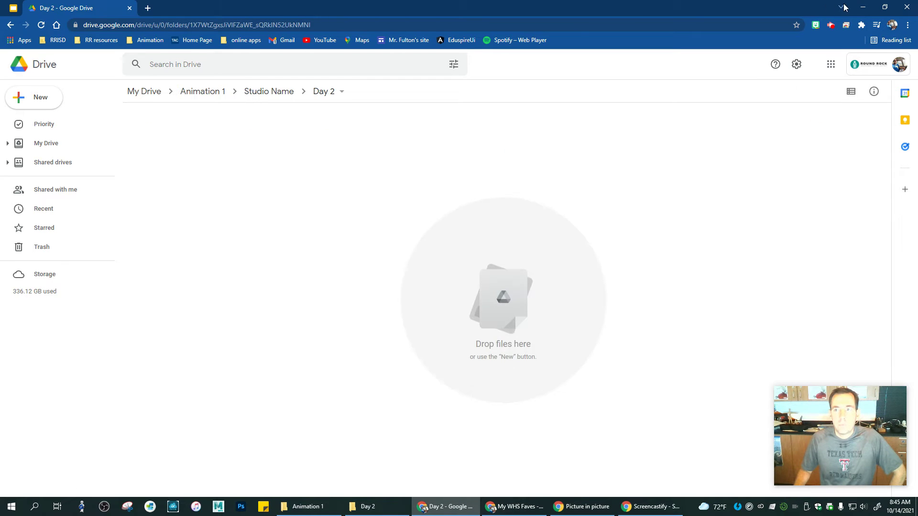
Step: Shrink the Google Drive and Day 2 folder windows and arrange them side by side
left_click(885, 9)
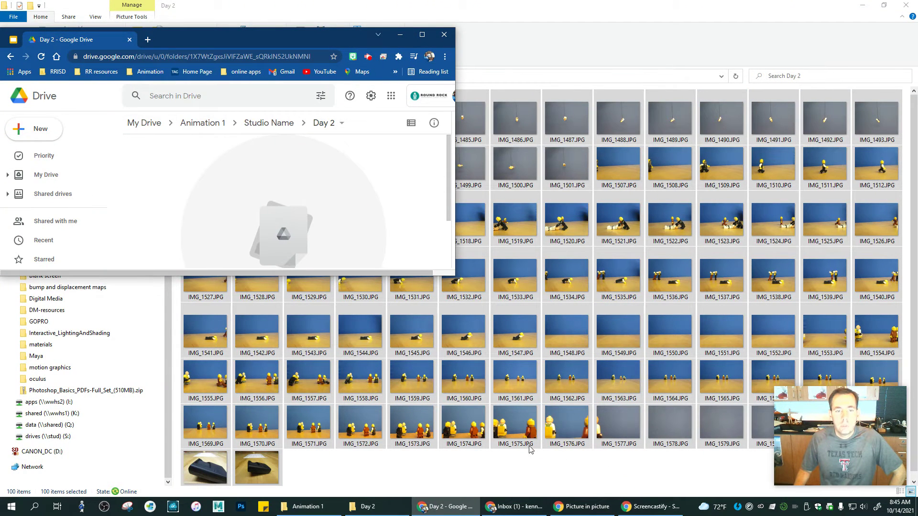
left_click(885, 6)
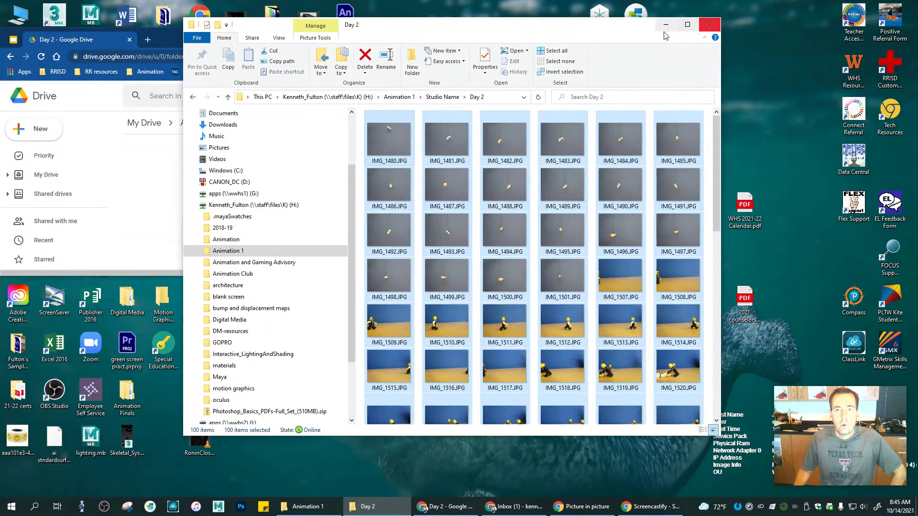
left_click_drag(391, 33, 599, 38)
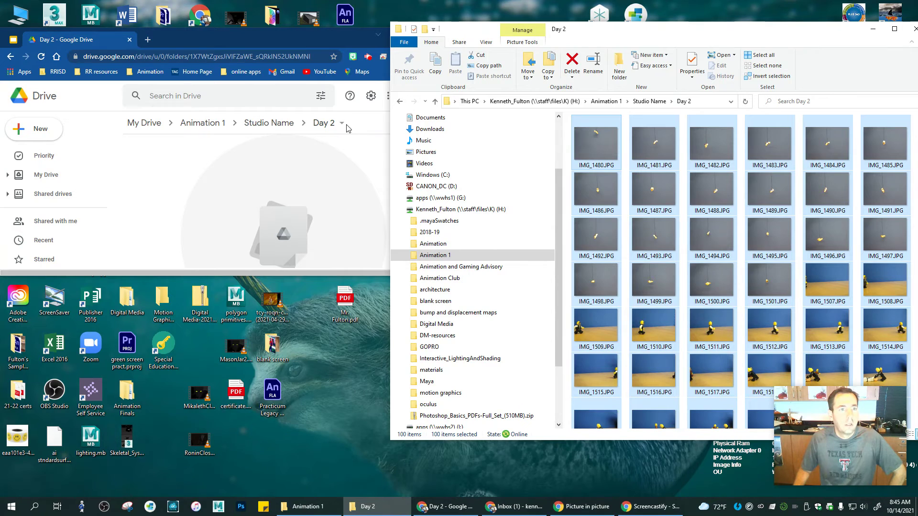
left_click_drag(288, 29, 282, 26)
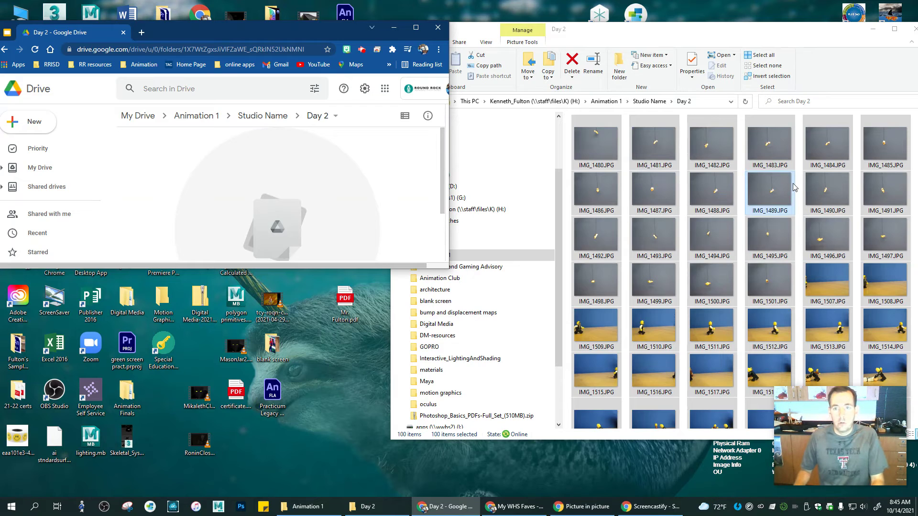
Step: Select all photos in the H: drive's Day 2 folder and upload them to the Day 2 folder in Google Drive
left_click(596, 143)
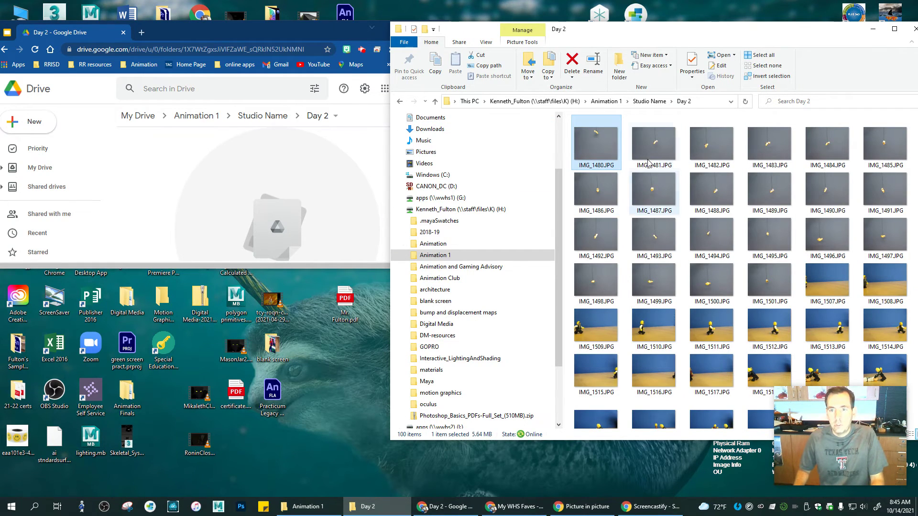
key("ctrl+a")
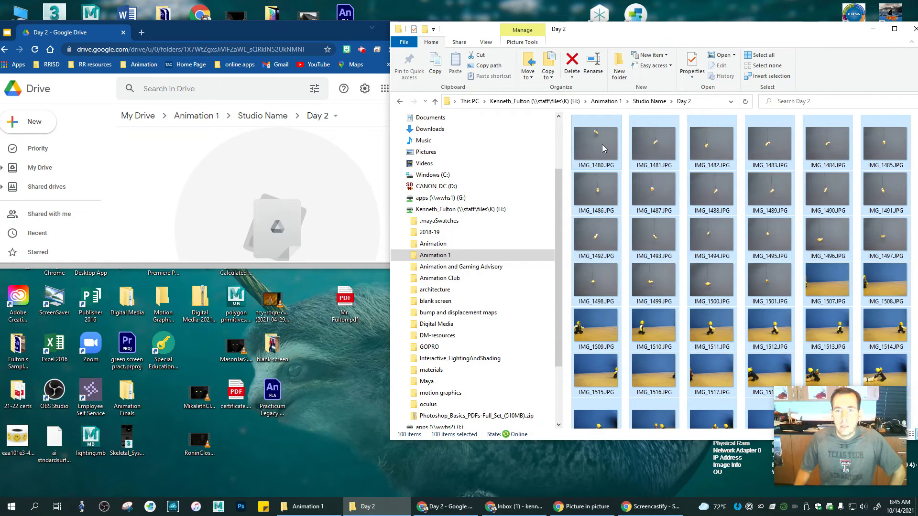
left_click_drag(602, 145, 259, 193)
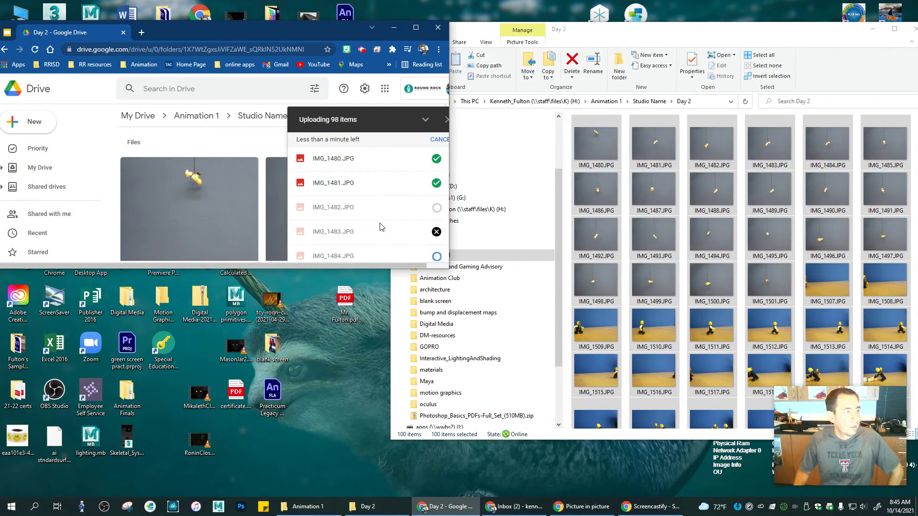
Step: Stop the remaining photo upload and maximize the Google Drive window
left_click(446, 119)
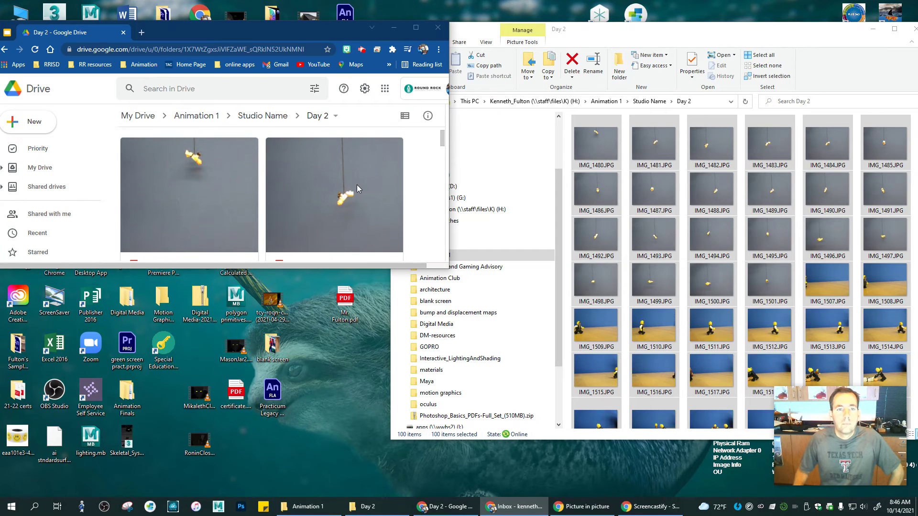
left_click(415, 29)
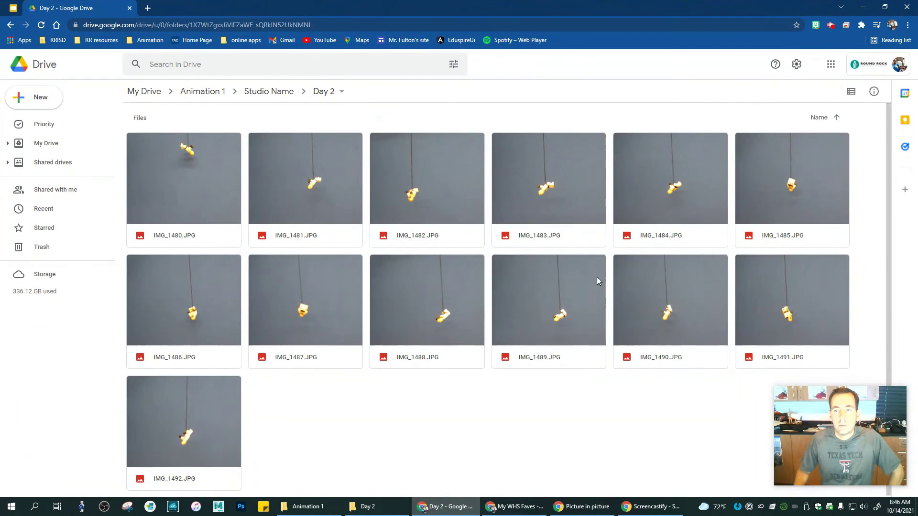
mouse_move(828, 440)
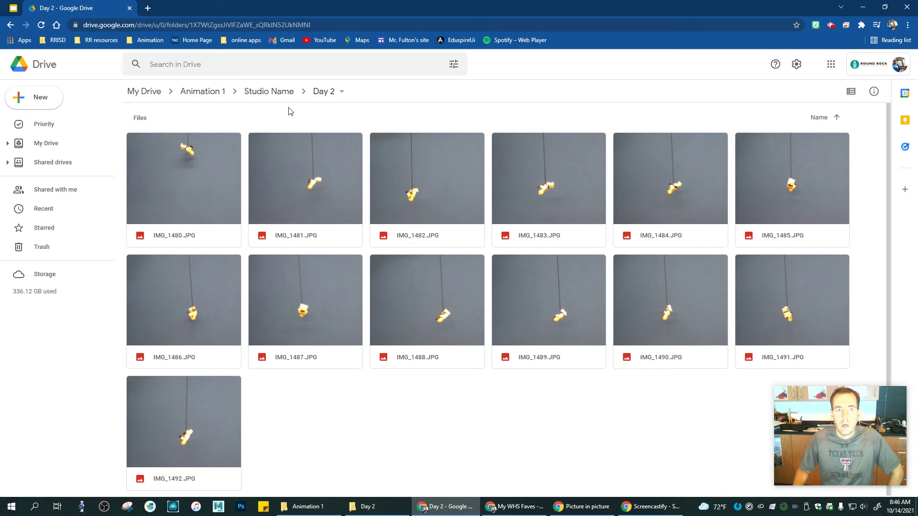
Step: Go back to the Studio Name folder in Drive and view its sharing dialog and folder options without adding anyone
left_click(268, 91)
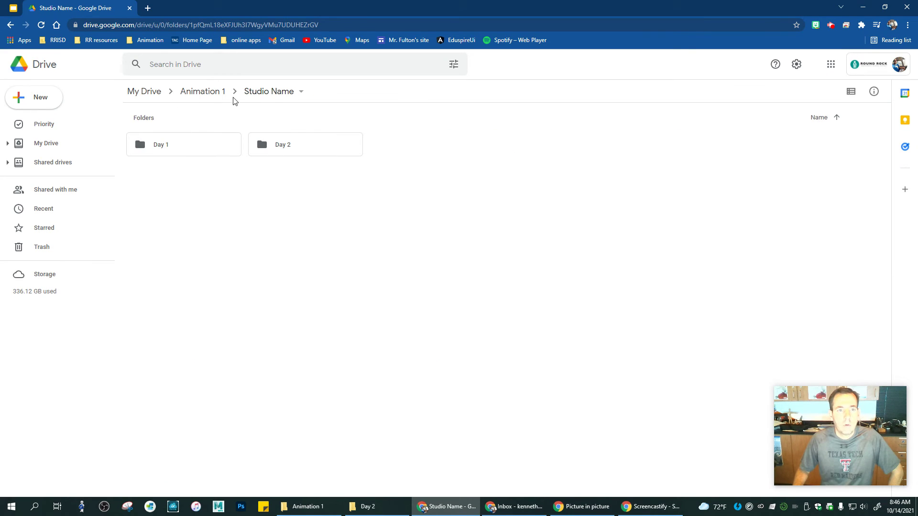
left_click(274, 93)
left_click(279, 152)
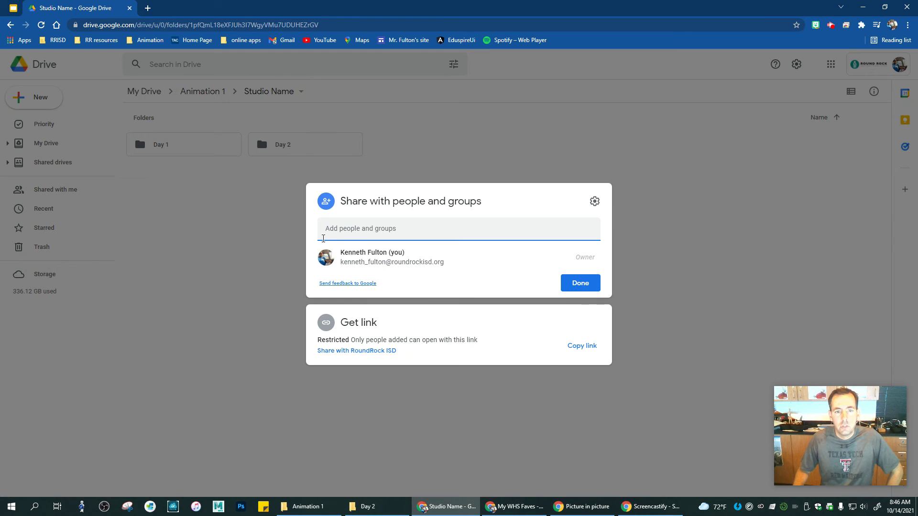
left_click(225, 237)
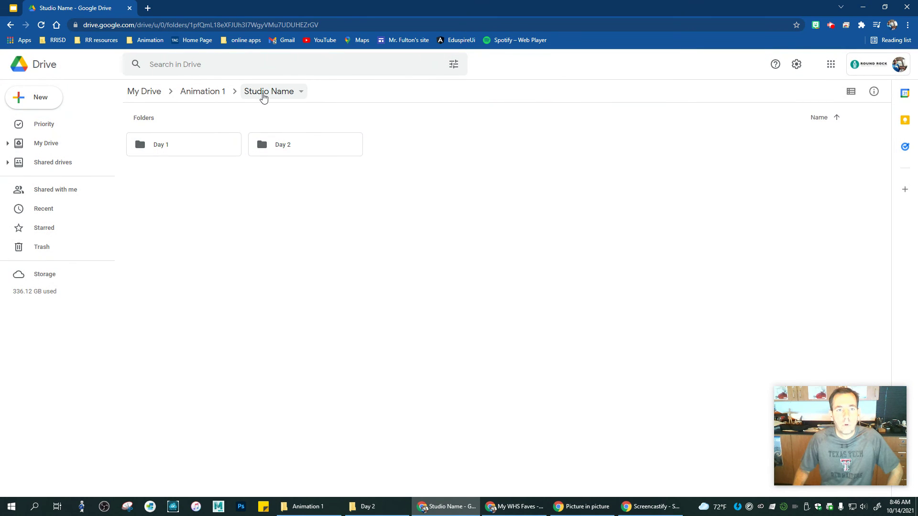
left_click(263, 95)
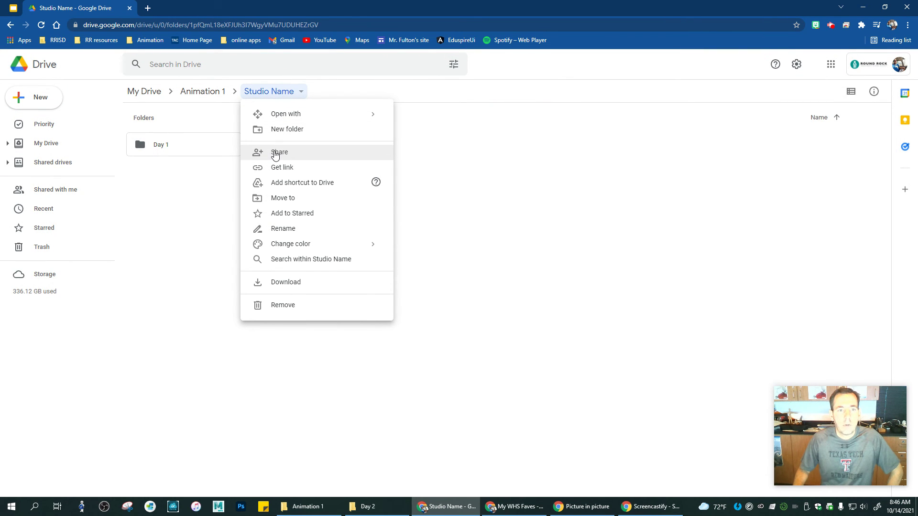
left_click(520, 151)
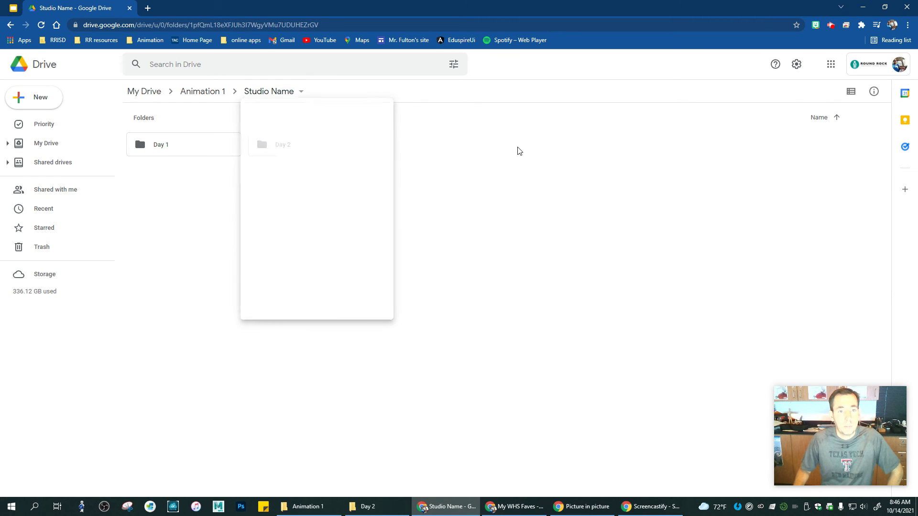